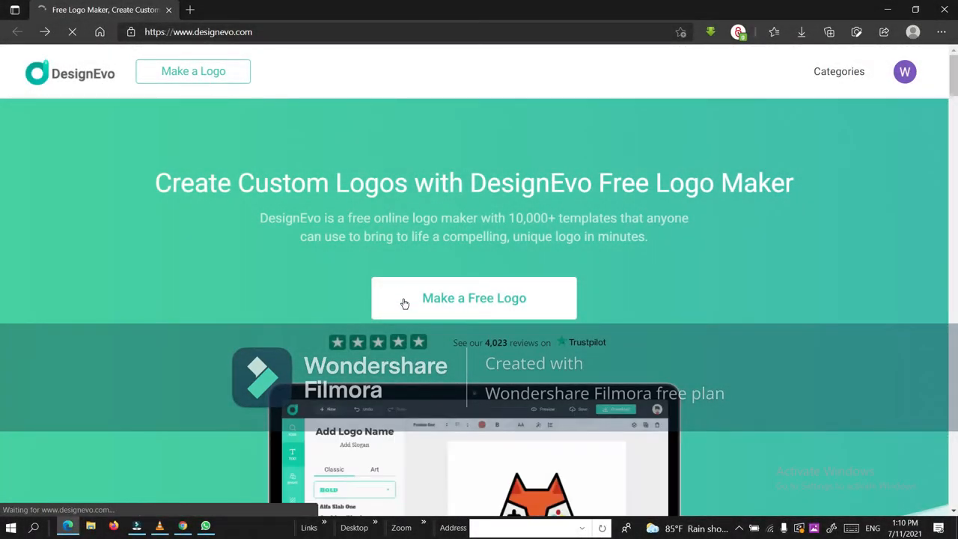
Step: Start making a free logo and search the templates for "futuristic"
left_click(404, 303)
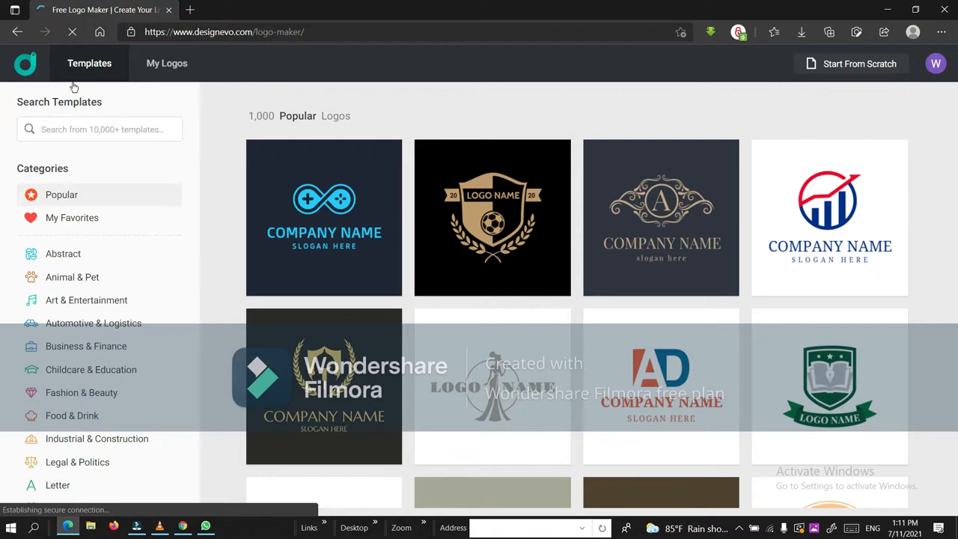
left_click(73, 131)
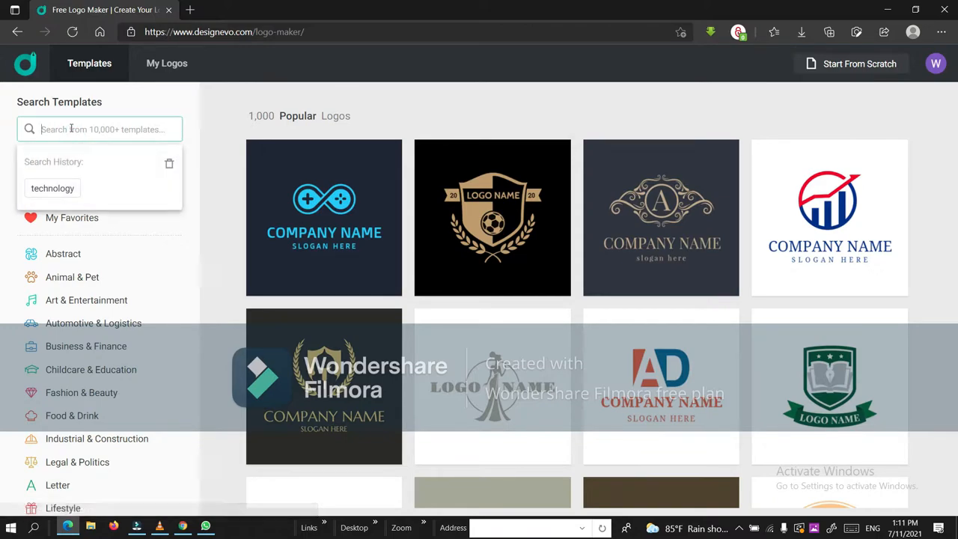
type("fut")
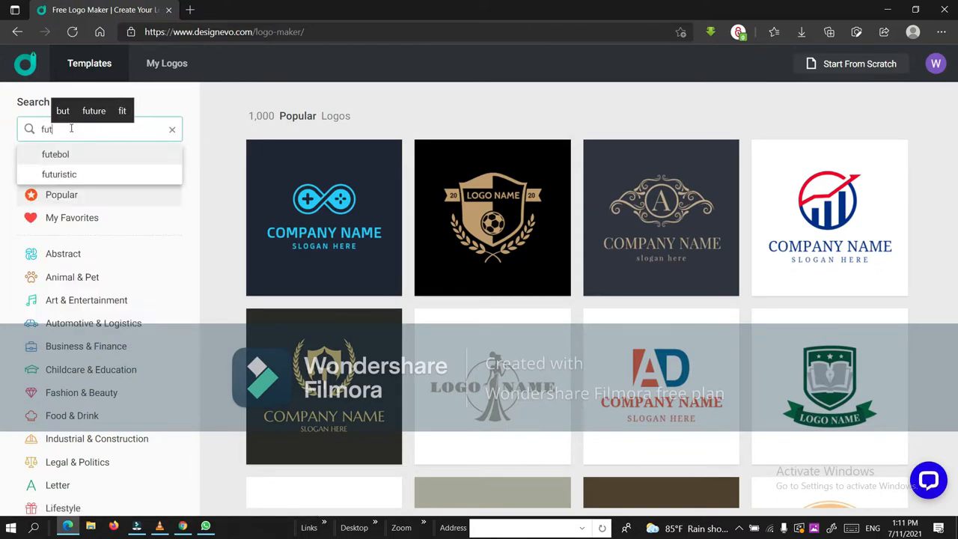
left_click(68, 174)
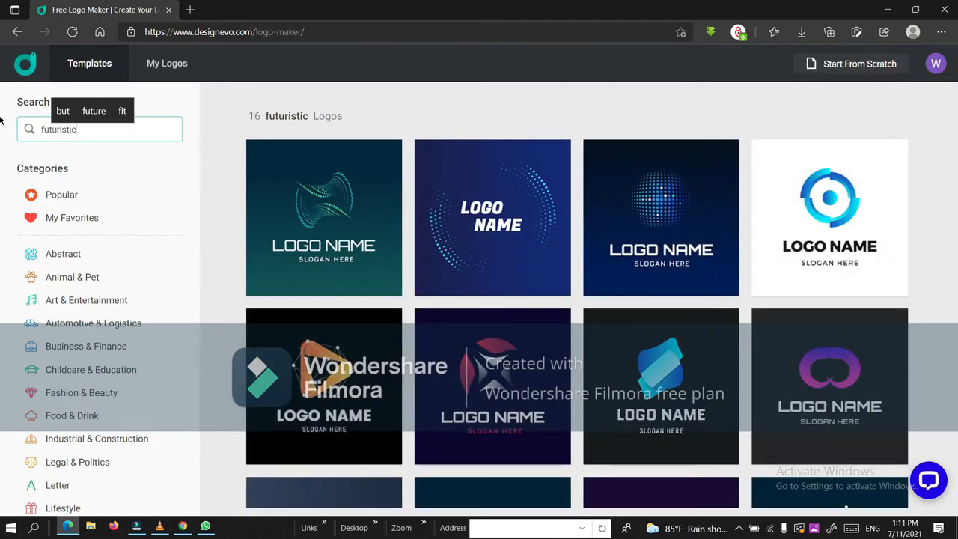
Step: Browse the futuristic templates and open the dark blue one with the striped X icon for customizing
left_click(956, 132)
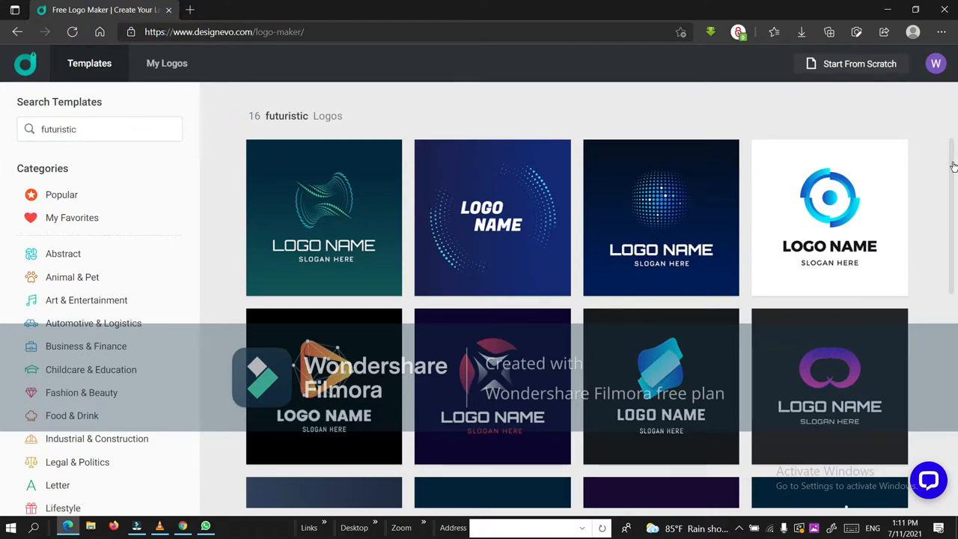
left_click_drag(950, 163, 956, 241)
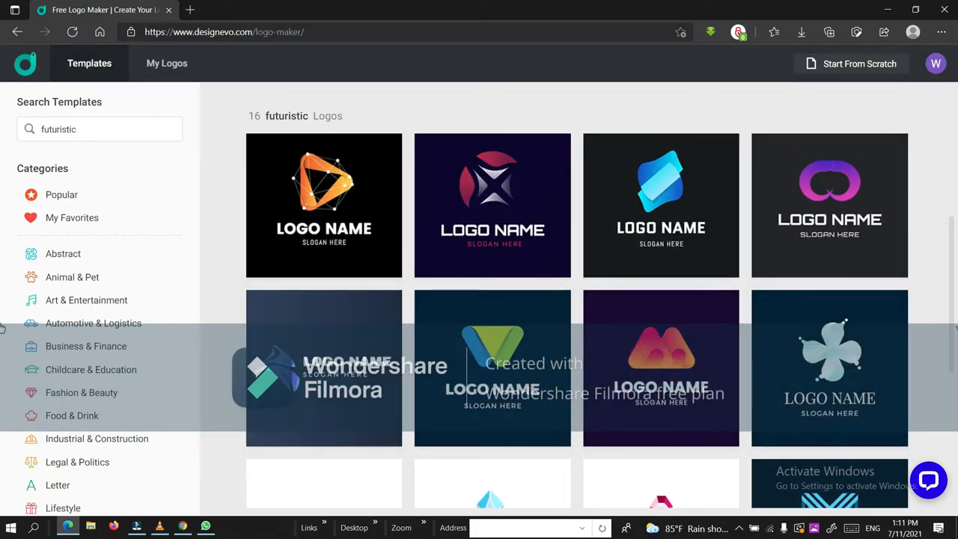
left_click_drag(956, 321, 956, 192)
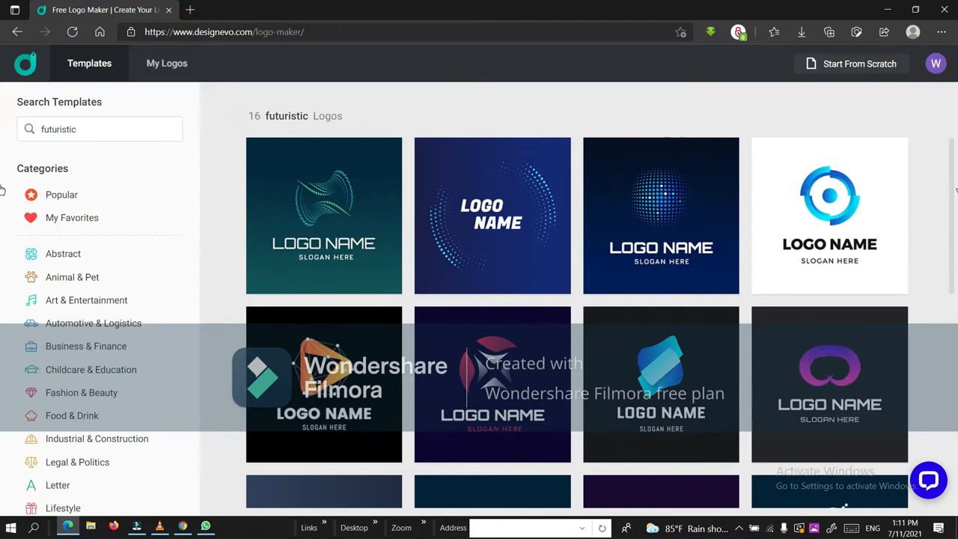
scroll(948, 278, "down", 2)
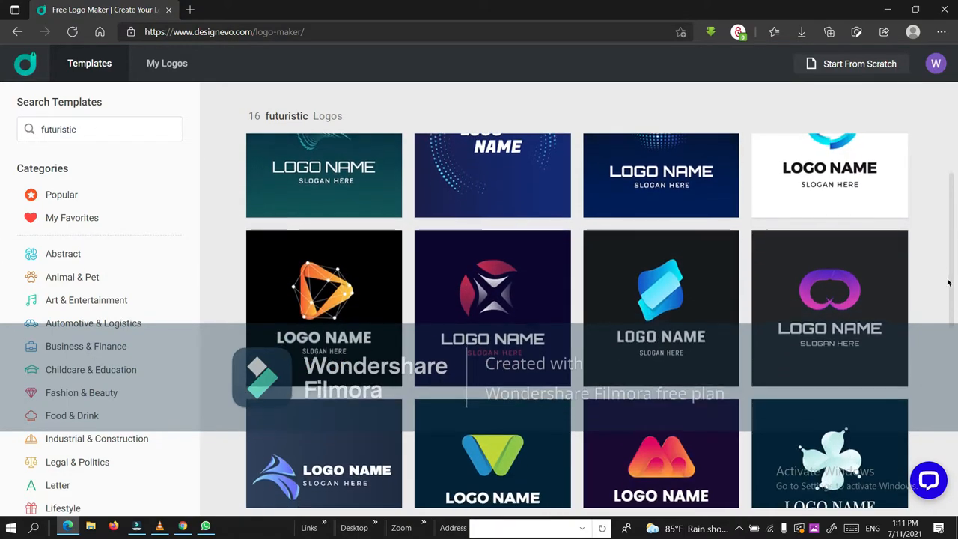
scroll(931, 308, "down", 1)
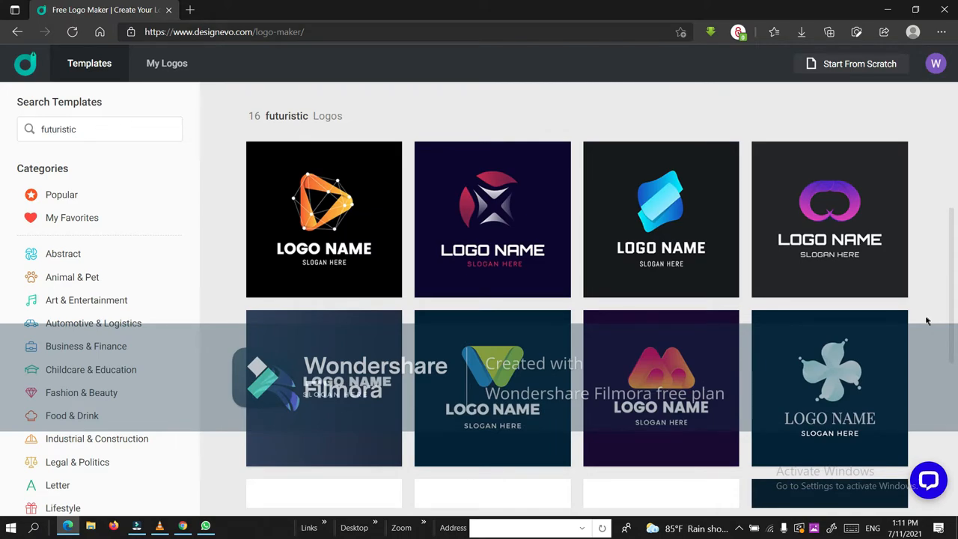
scroll(940, 327, "down", 3)
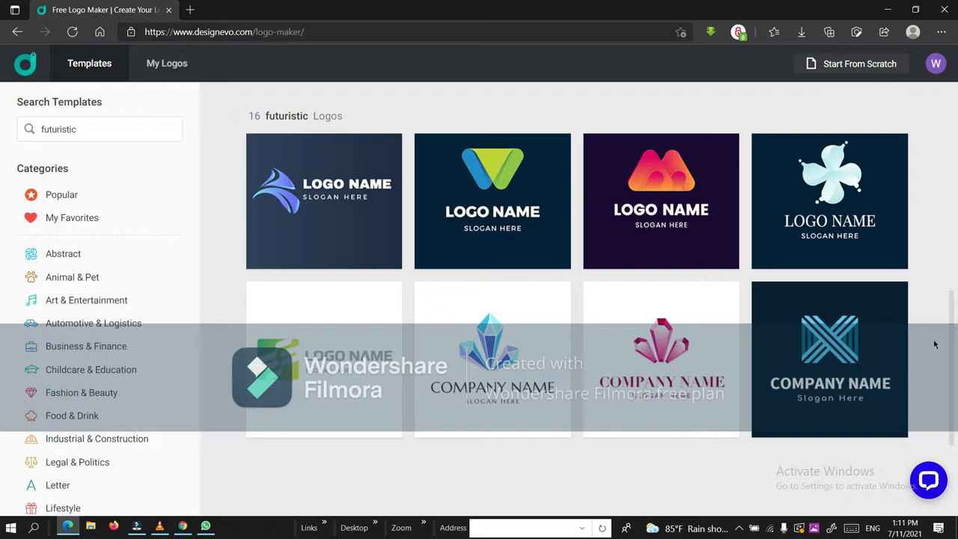
mouse_move(818, 402)
mouse_move(896, 369)
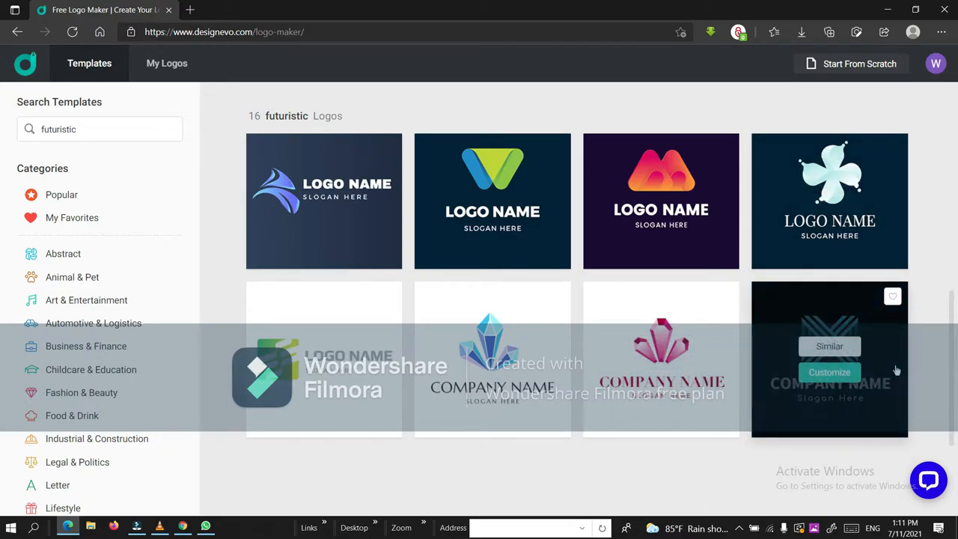
left_click(823, 374)
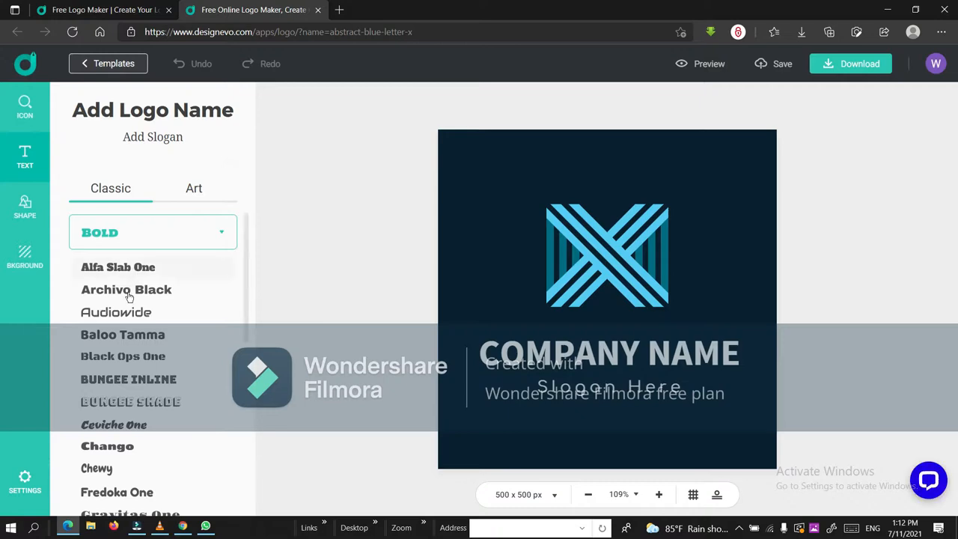
Step: Add a Baloo Tamma text box to the logo and replace the company name with "BETHETECH"
left_click(127, 336)
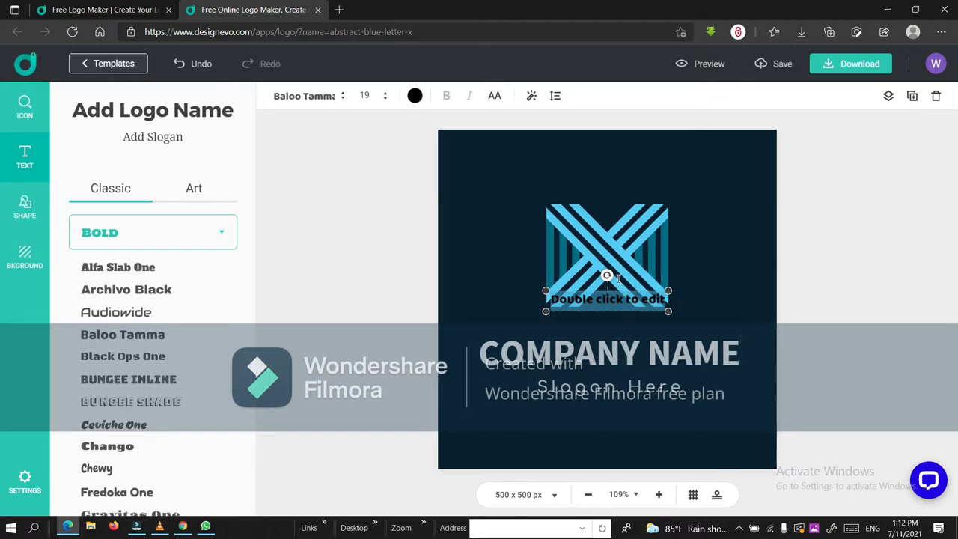
left_click(718, 356)
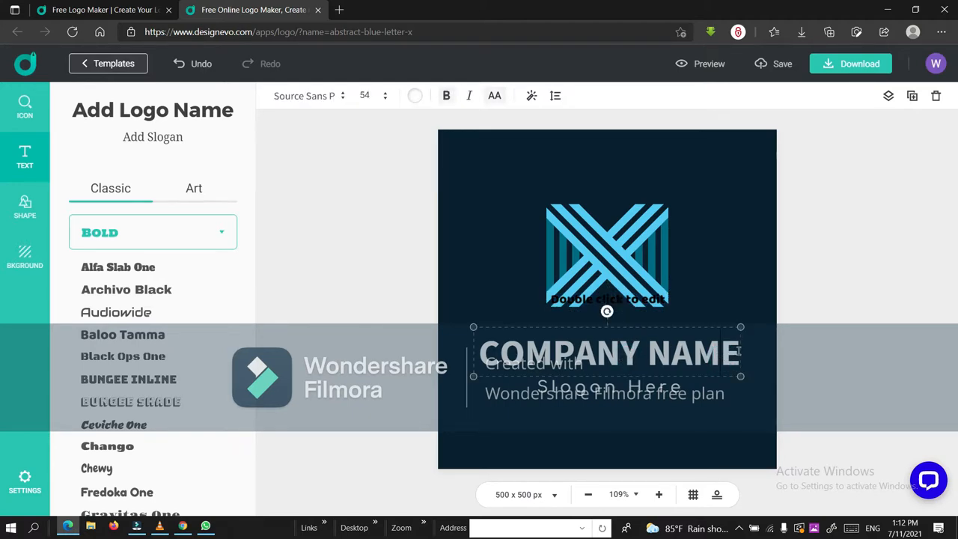
key("BackSpace")
key("BackSpace")
key("BackSpace")
key("BackSpace")
key("BackSpace")
key("BackSpace")
key("BackSpace")
key("BackSpace")
key("BackSpace")
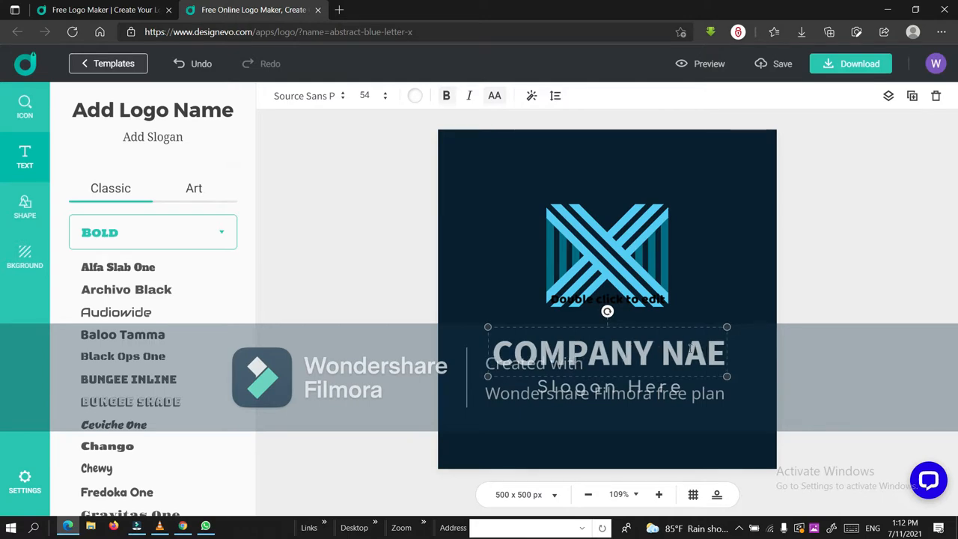
key("BackSpace")
key("BackSpace")
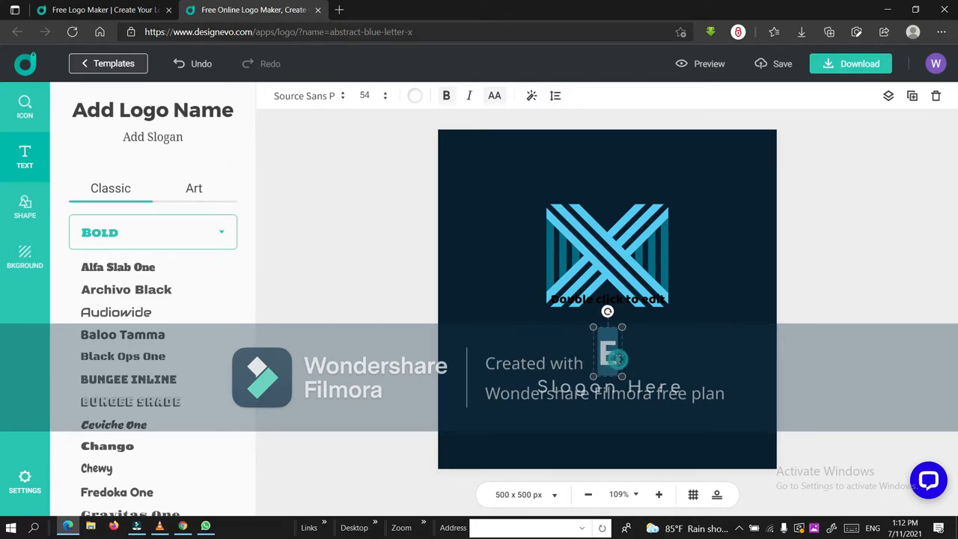
key("Delete")
type("be")
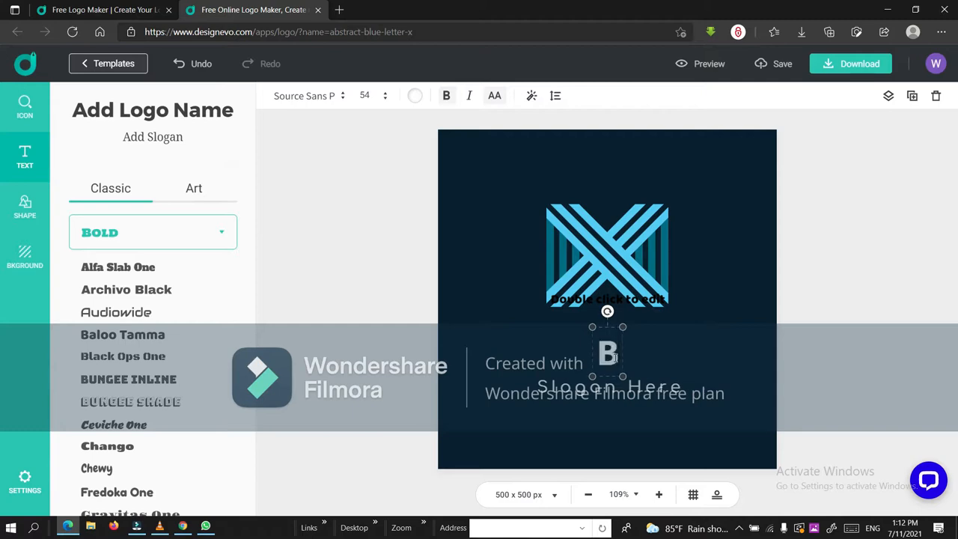
type("thete")
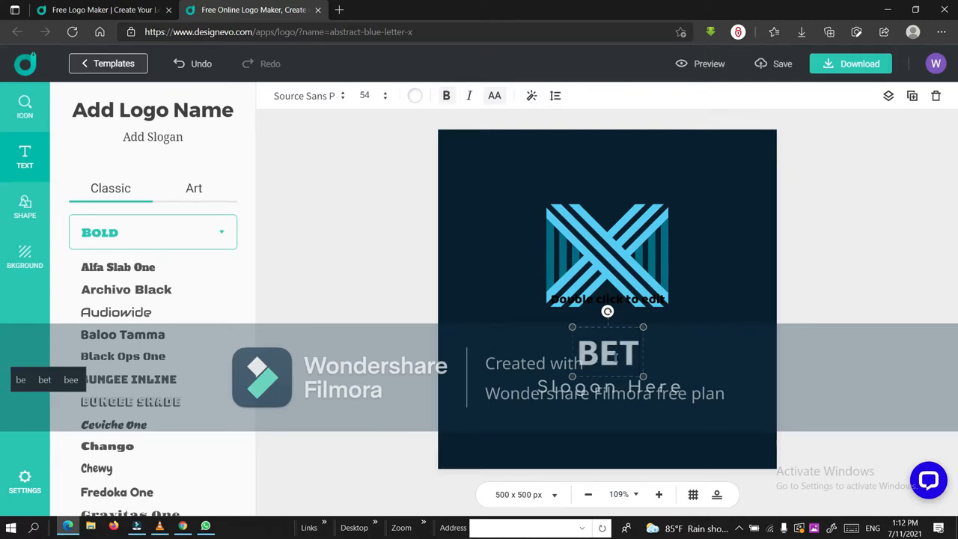
type("ch")
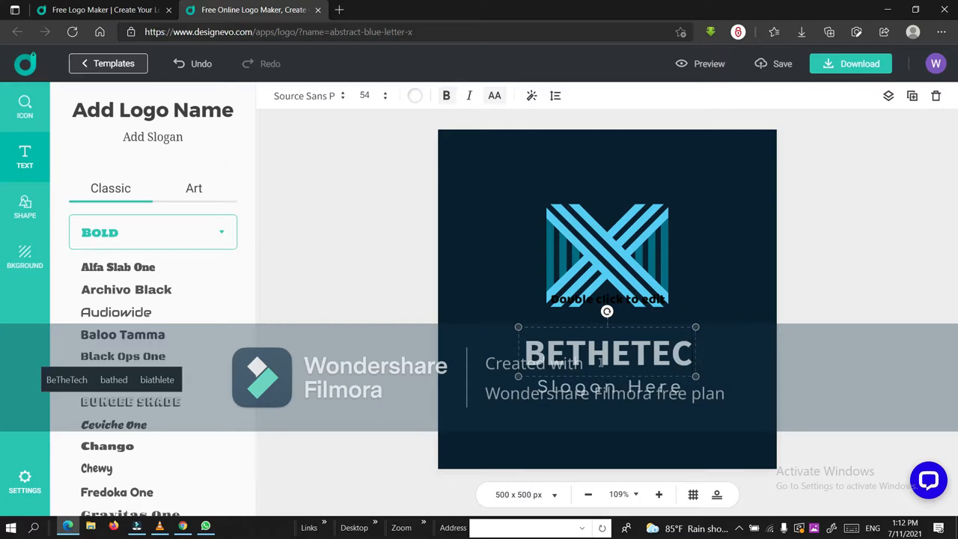
Step: Move the extra "Double click to edit" text off the logo canvas
left_click(572, 300)
right_click(571, 300)
left_click(573, 300)
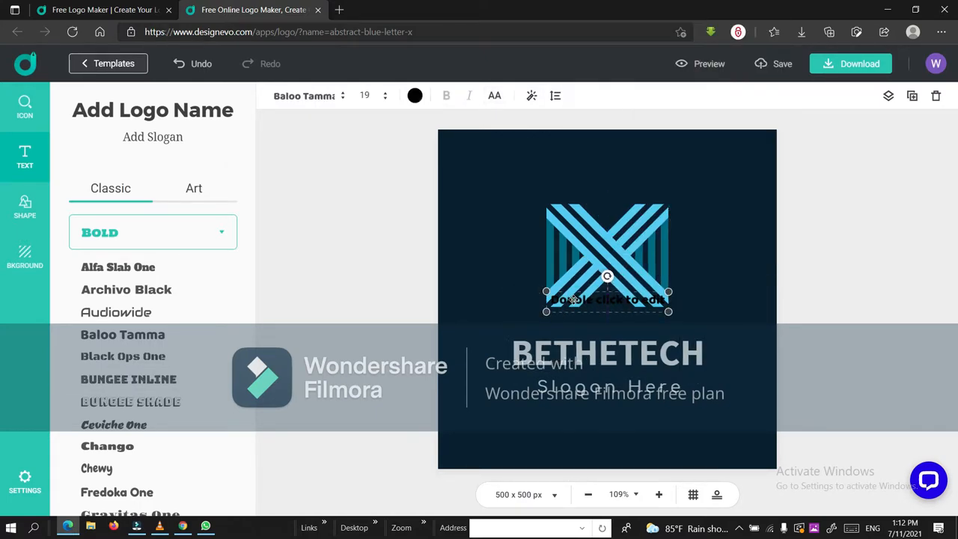
left_click_drag(573, 300, 163, 318)
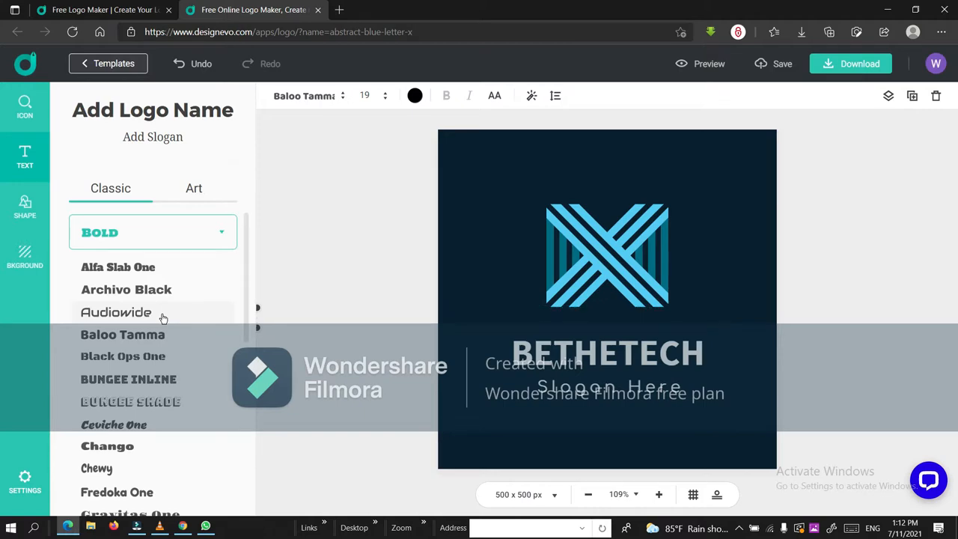
Step: Replace the slogan under the company name with "FOR YOUR MIND"
left_click(613, 386)
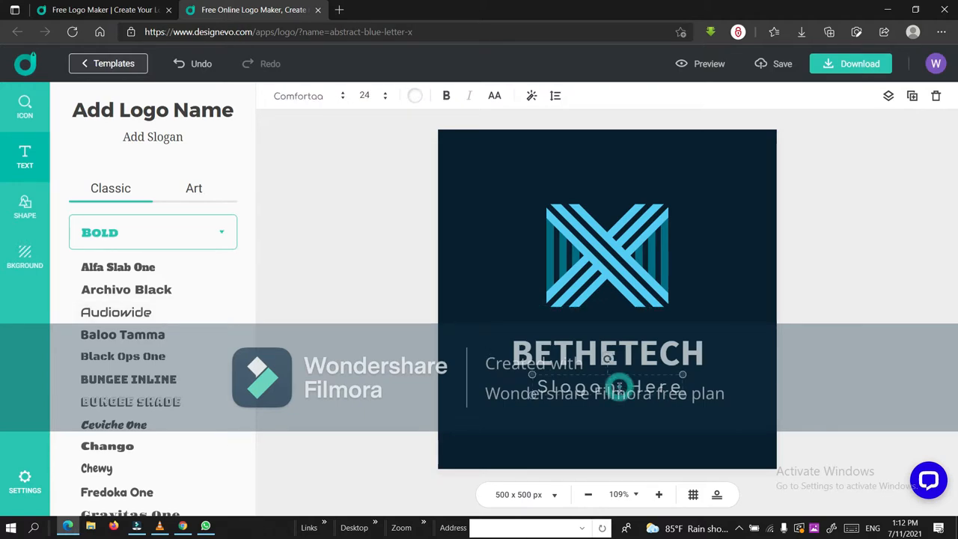
left_click(675, 386)
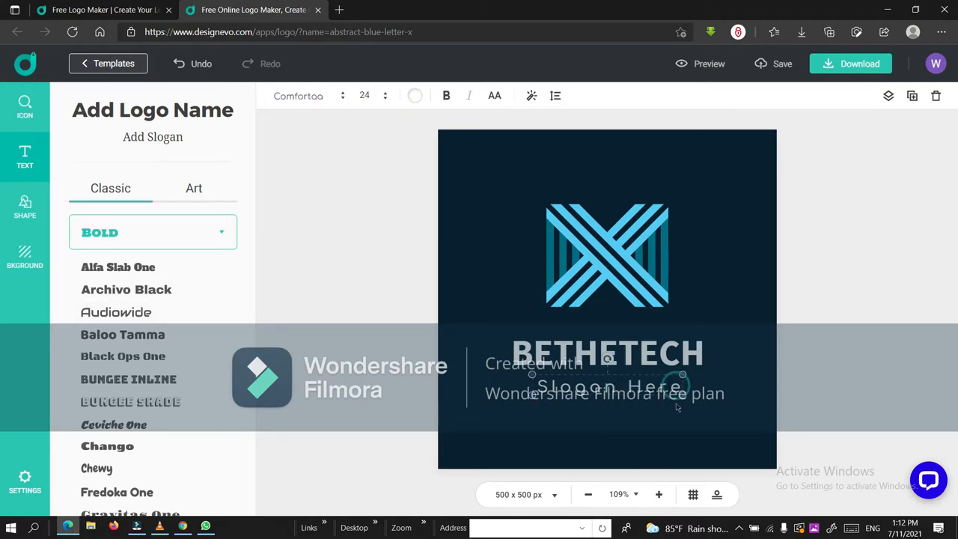
key("BackSpace")
key("BackSpace")
key("BackSpace")
key("BackSpace")
key("BackSpace")
key("BackSpace")
key("BackSpace")
key("BackSpace")
key("BackSpace")
key("BackSpace")
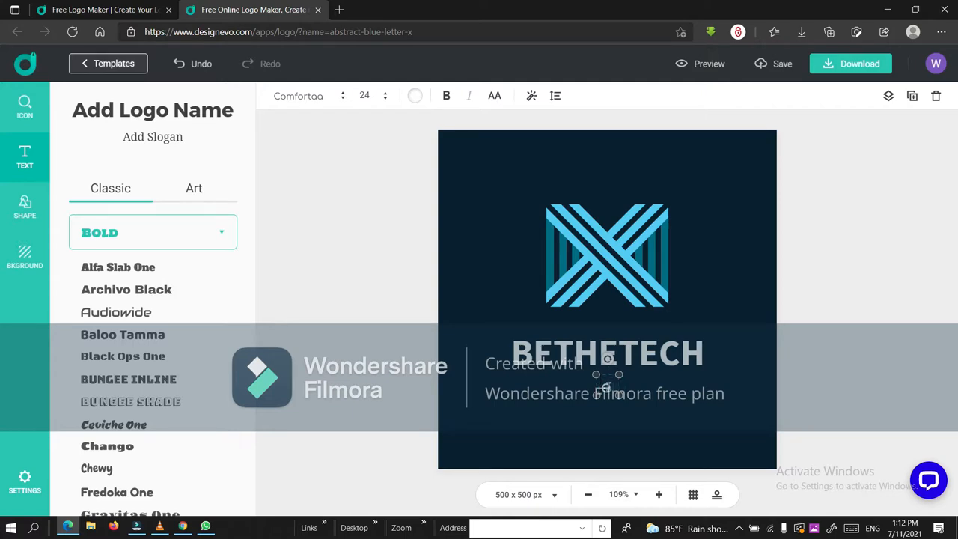
key("BackSpace")
type("FOR")
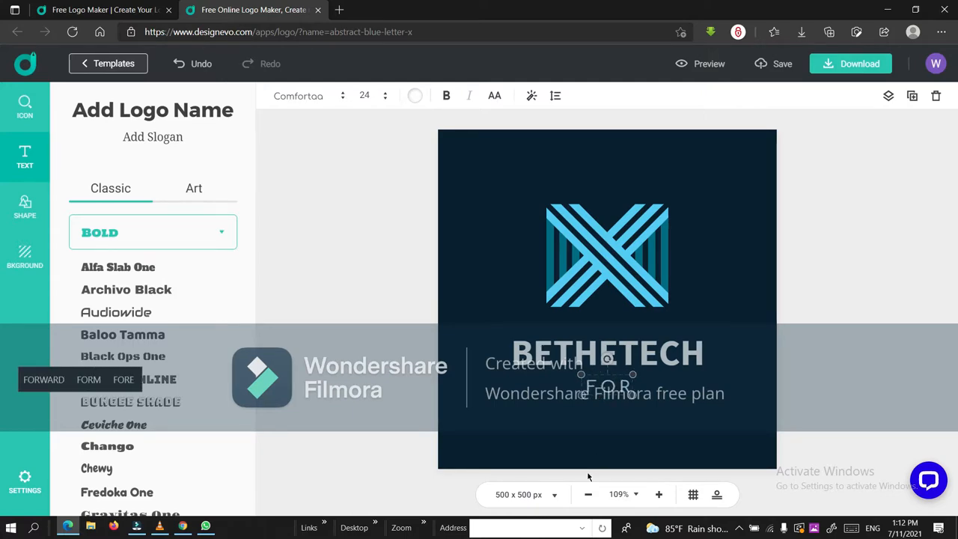
type(" YOUR")
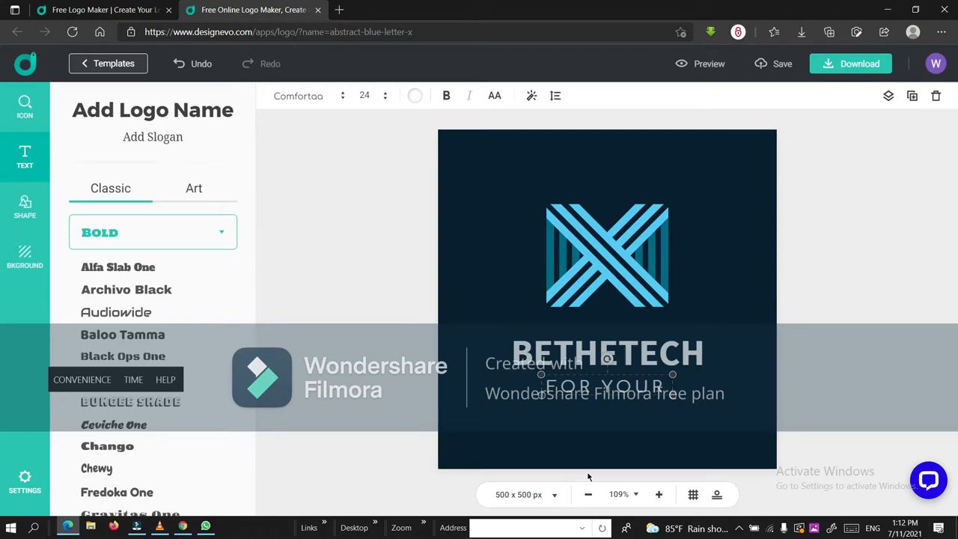
type(" MIND")
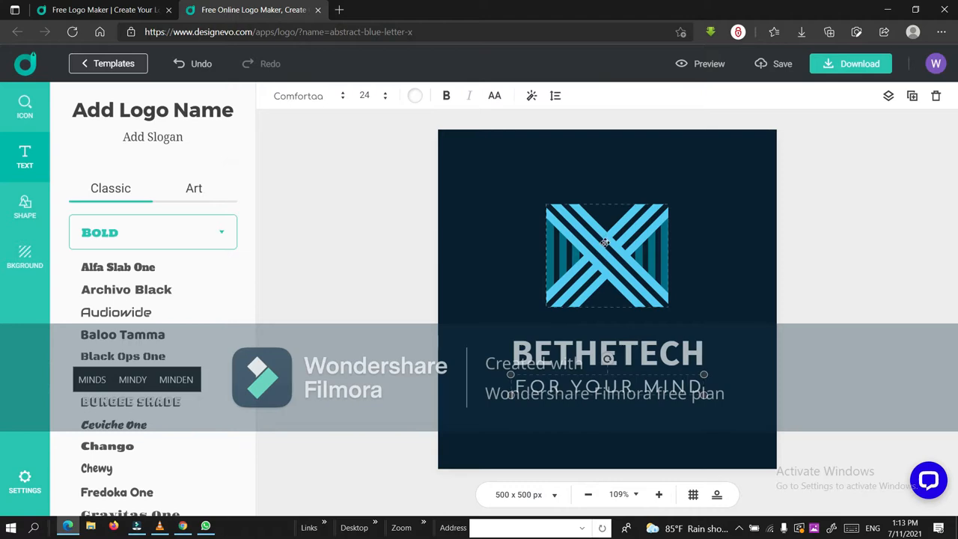
Step: Enlarge the X icon to about 188 × 158 px and center it horizontally above the company name
left_click(599, 263)
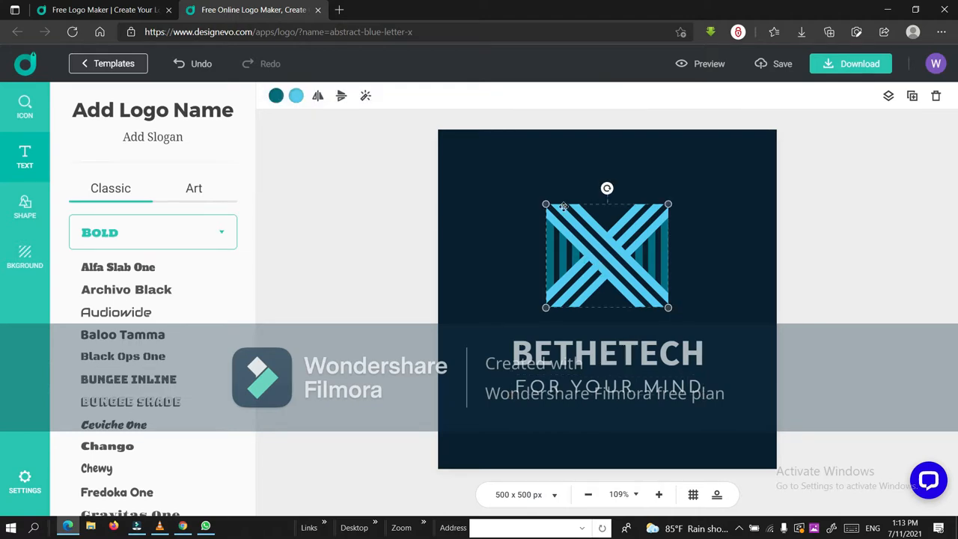
left_click_drag(545, 204, 540, 198)
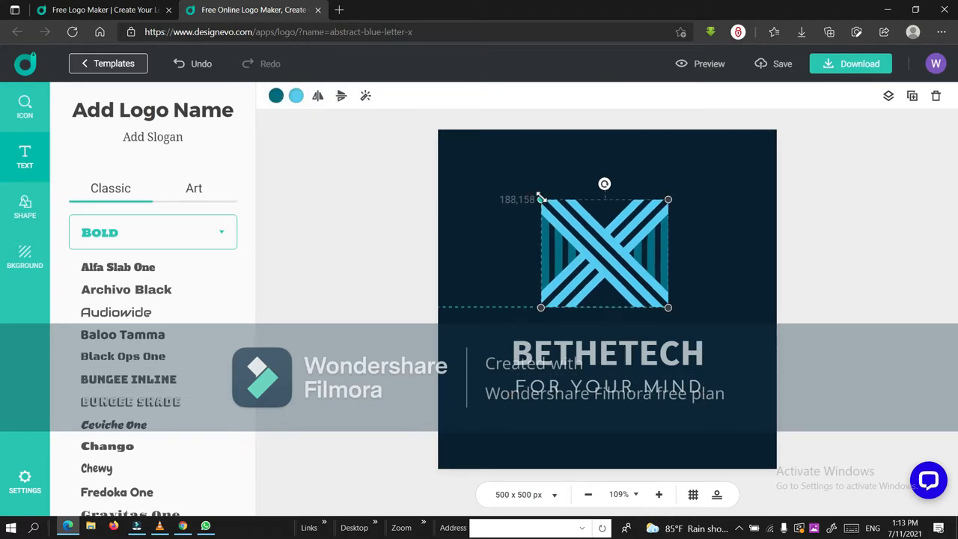
left_click_drag(590, 240, 592, 244)
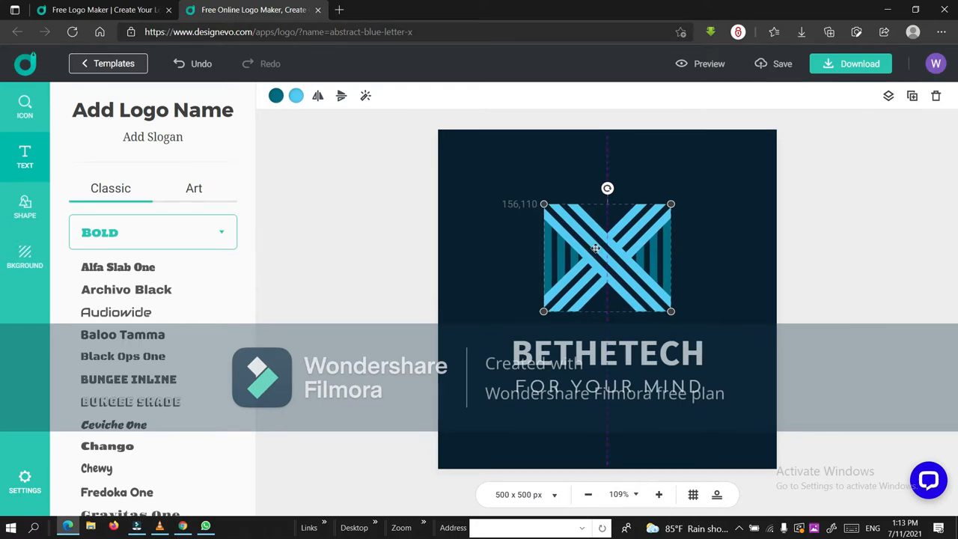
Step: Recolor the X icon's light-blue stripes with a custom gradient from brownish gray 535044 to green
left_click(296, 96)
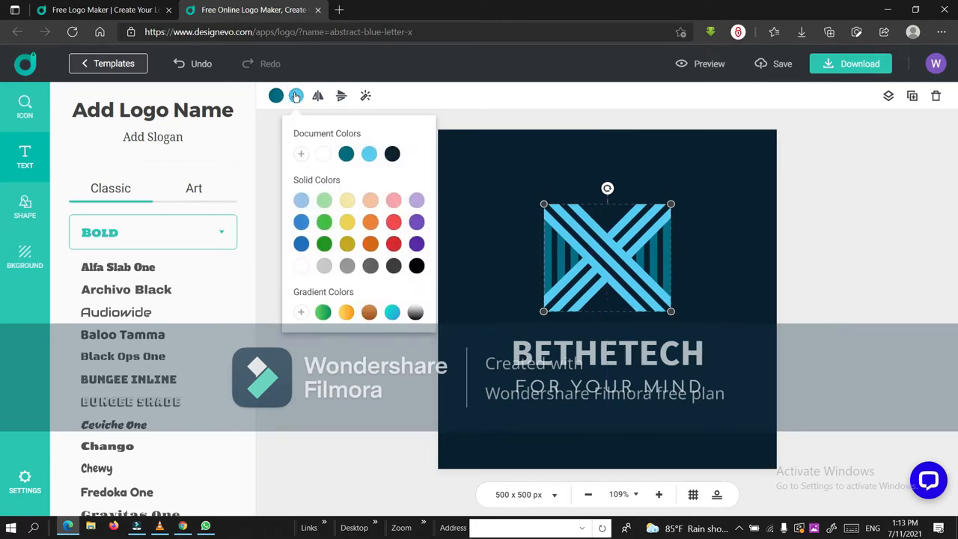
left_click(302, 312)
left_click_drag(401, 187, 335, 225)
left_click_drag(400, 266, 426, 267)
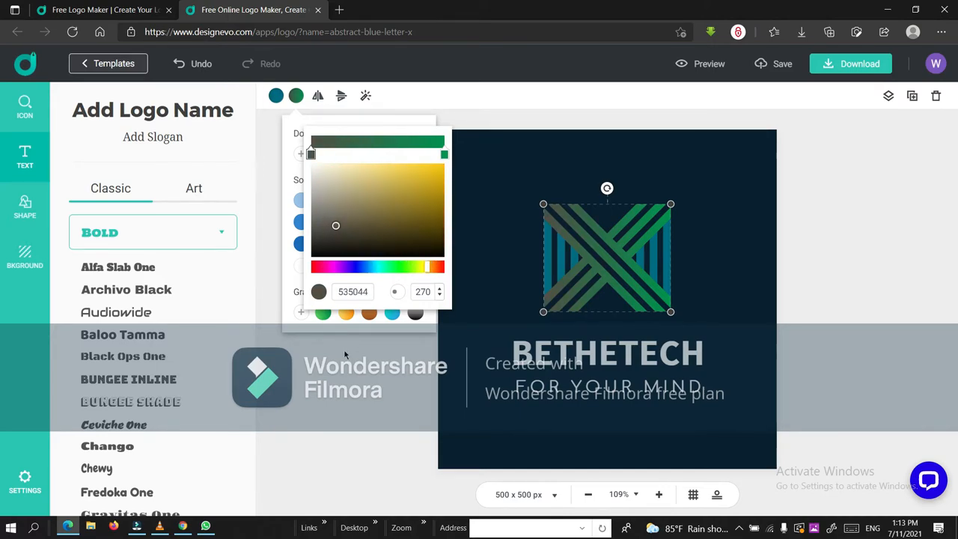
left_click(345, 356)
left_click(551, 259)
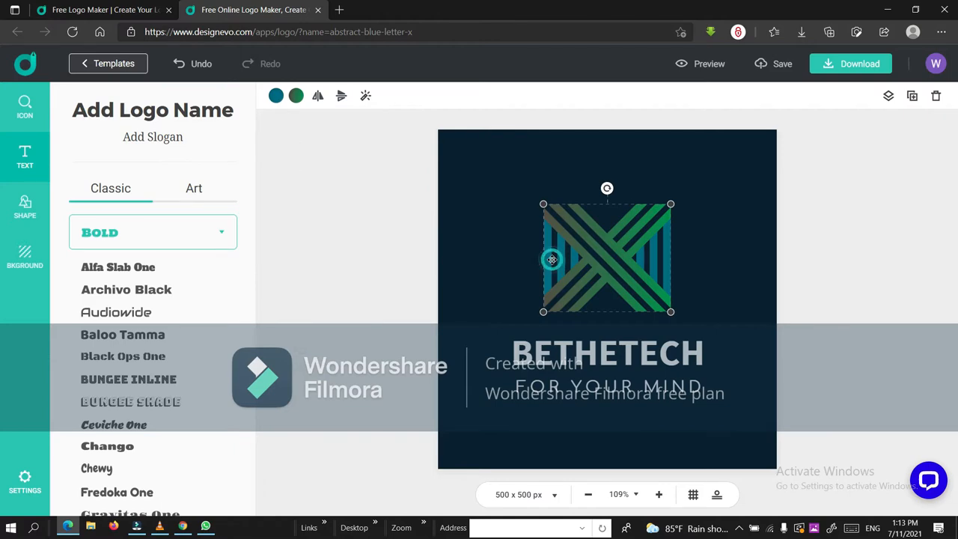
left_click(478, 287)
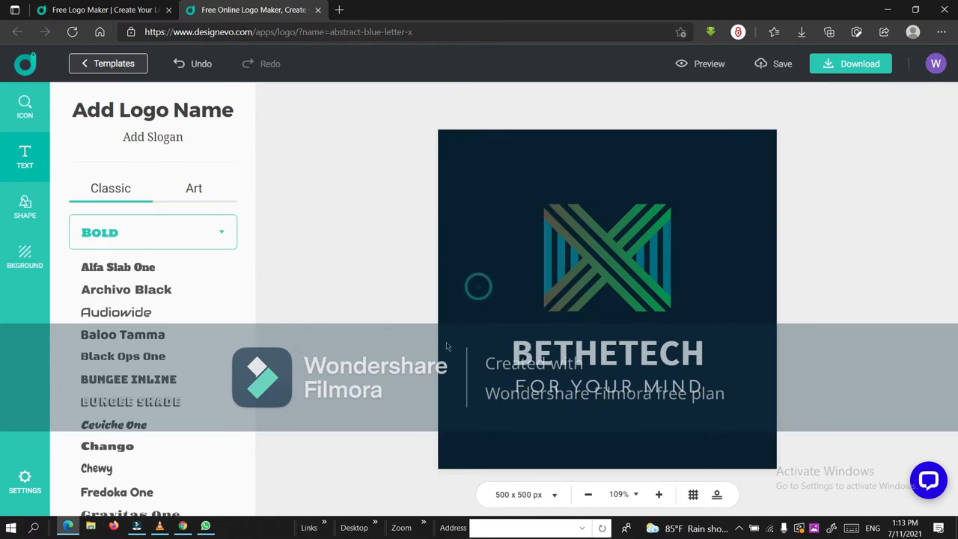
Step: Add the dark stitched bookmark-style banner shape at the top center of the canvas, directly above the X icon
left_click(24, 204)
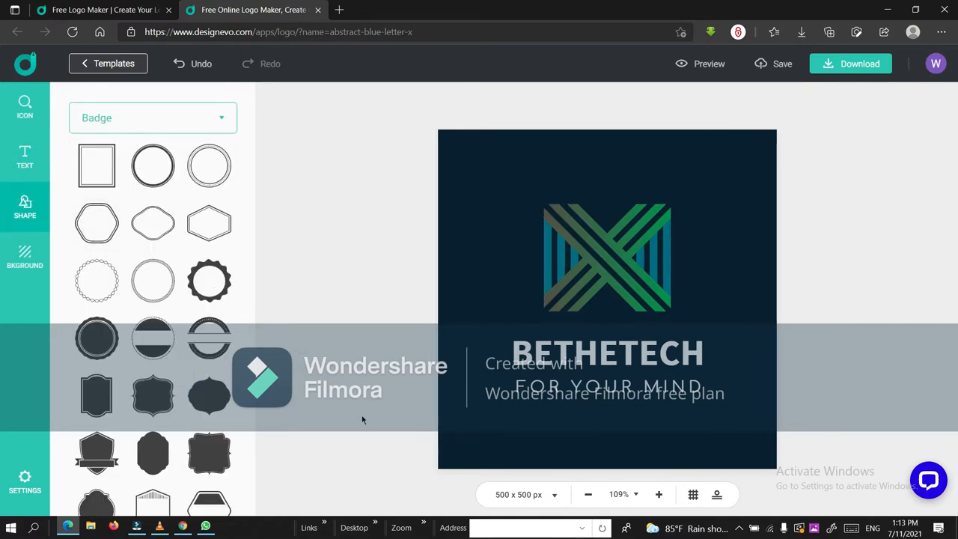
left_click(192, 116)
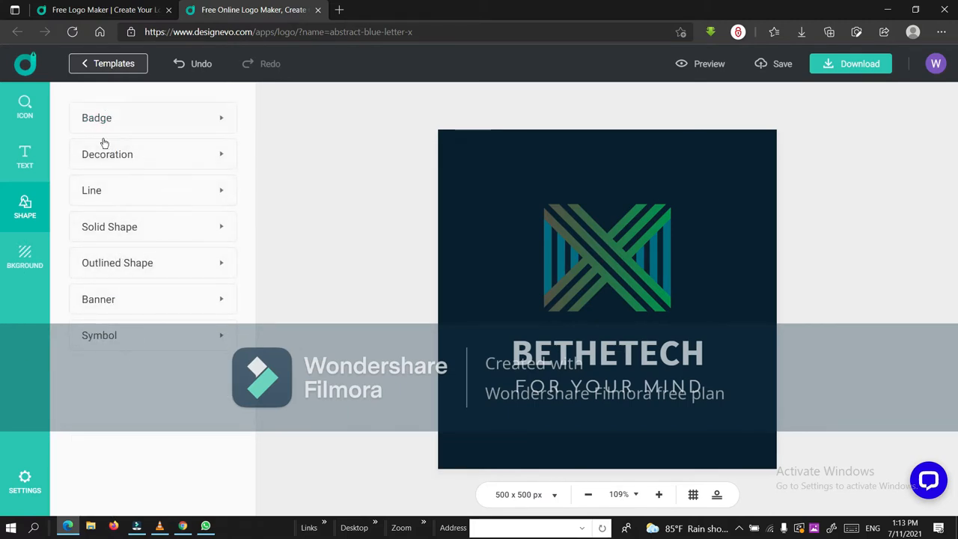
left_click(104, 164)
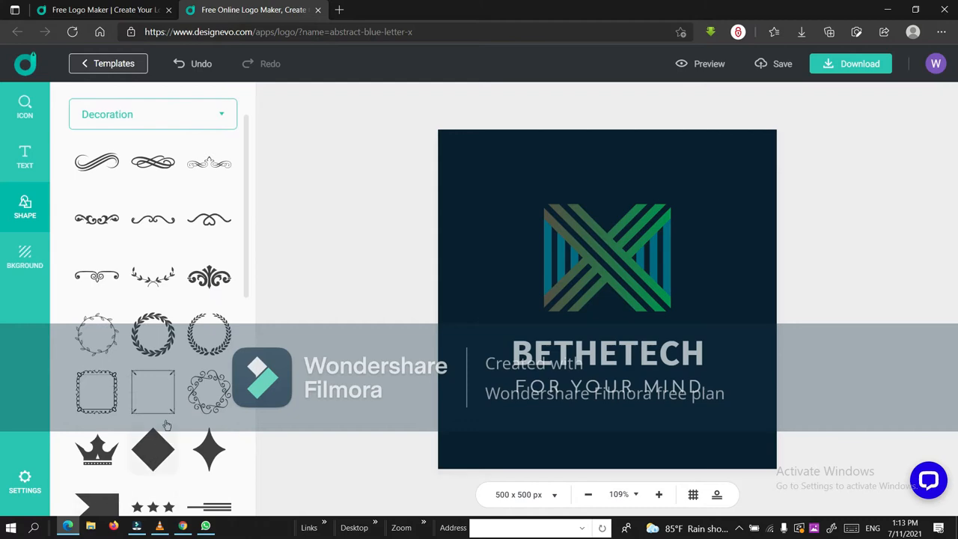
left_click(160, 114)
left_click(102, 299)
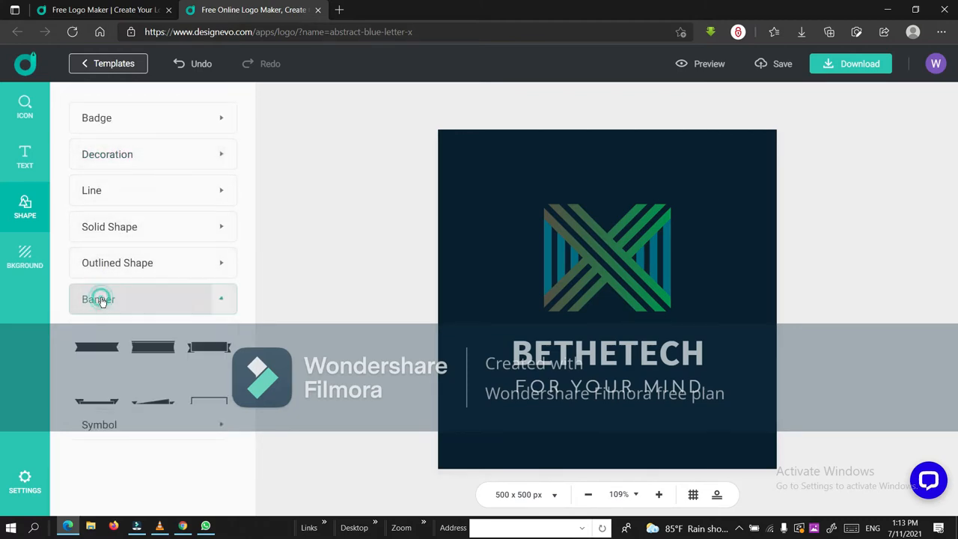
scroll(95, 374, "down", 1)
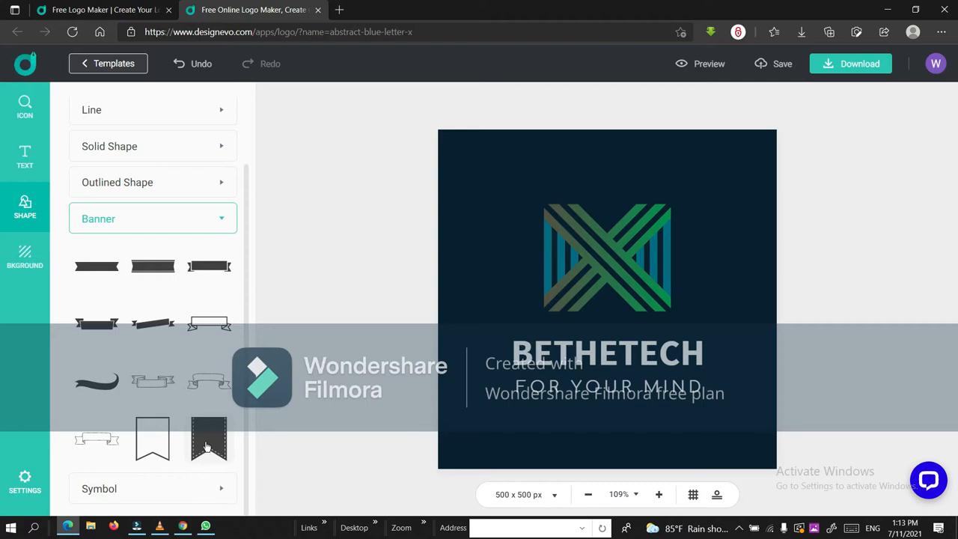
left_click_drag(290, 394, 604, 168)
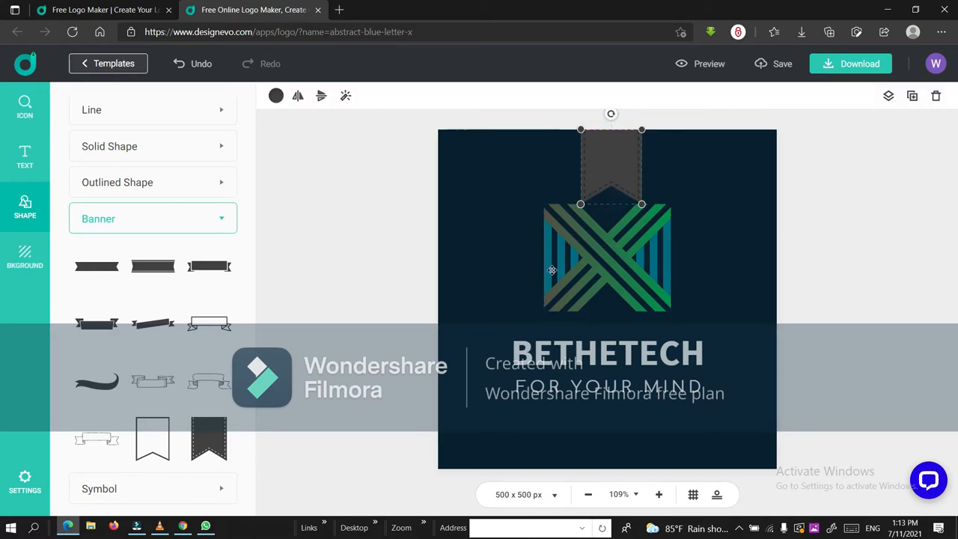
left_click(603, 170)
Step: Change the logo background to the preset purple-to-blue gradient
left_click(25, 256)
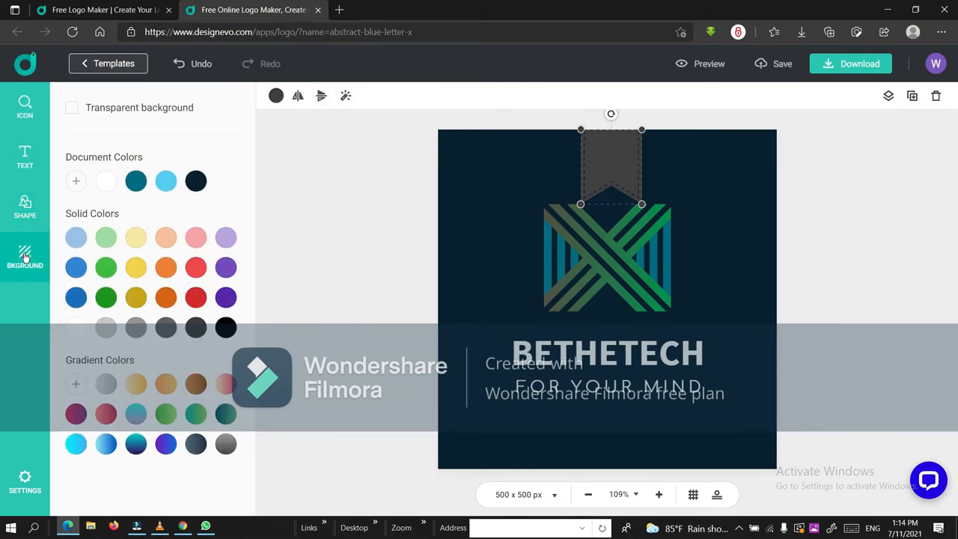
left_click(165, 445)
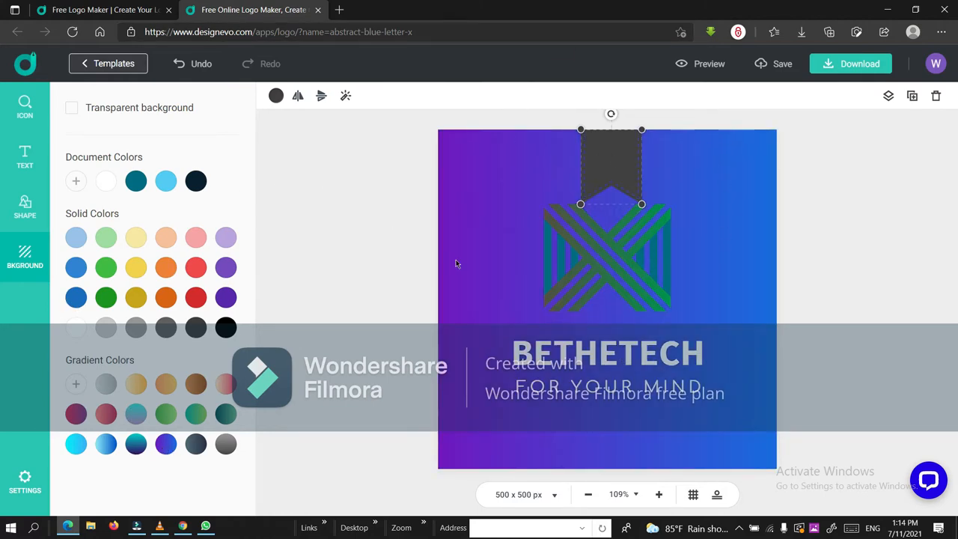
Step: Search the icon library for the popular term "lion" and examine the available lion icons
left_click(27, 112)
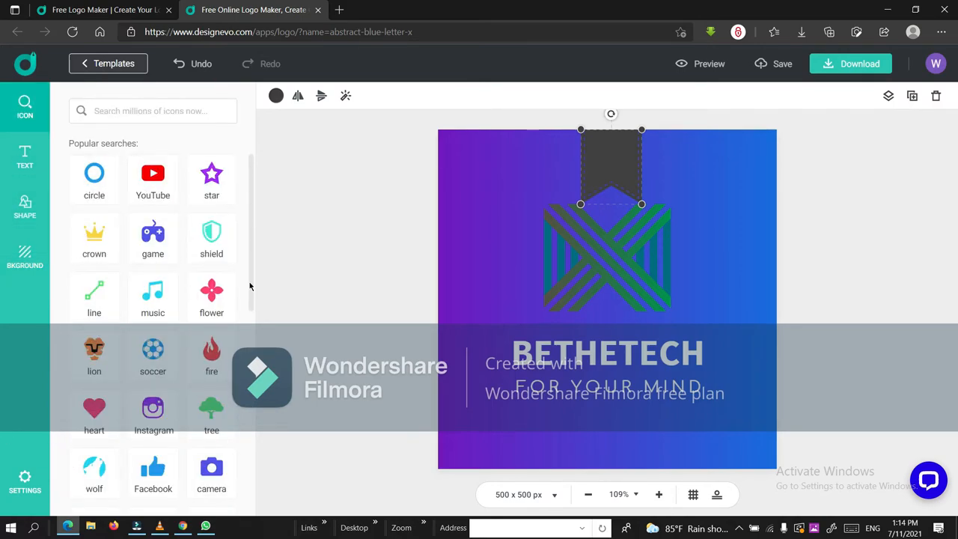
left_click(96, 351)
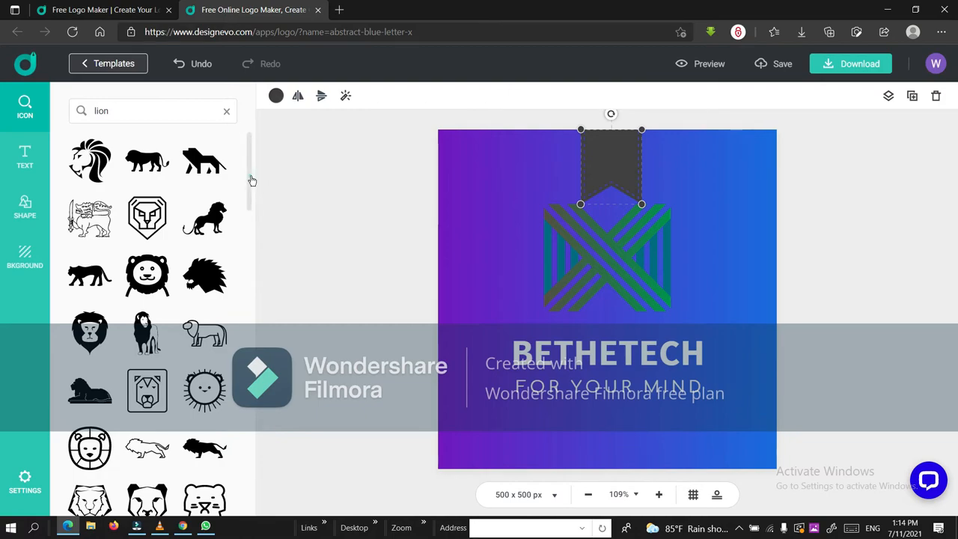
scroll(249, 194, "down", 6)
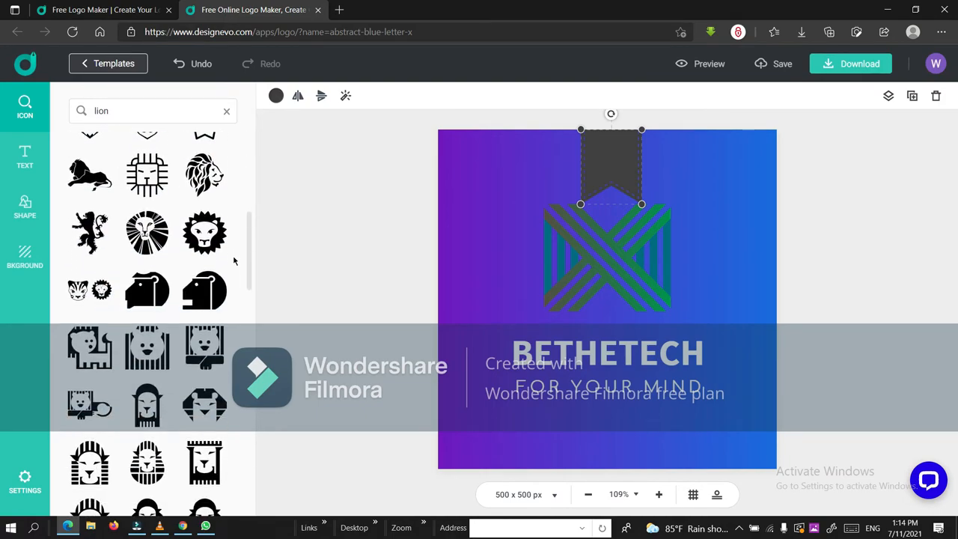
scroll(234, 261, "up", 10)
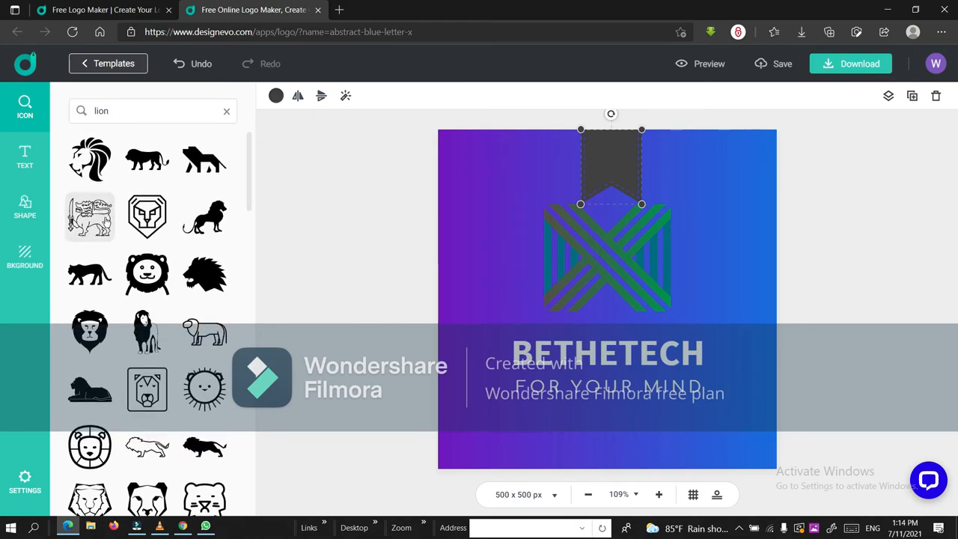
left_click_drag(250, 196, 246, 360)
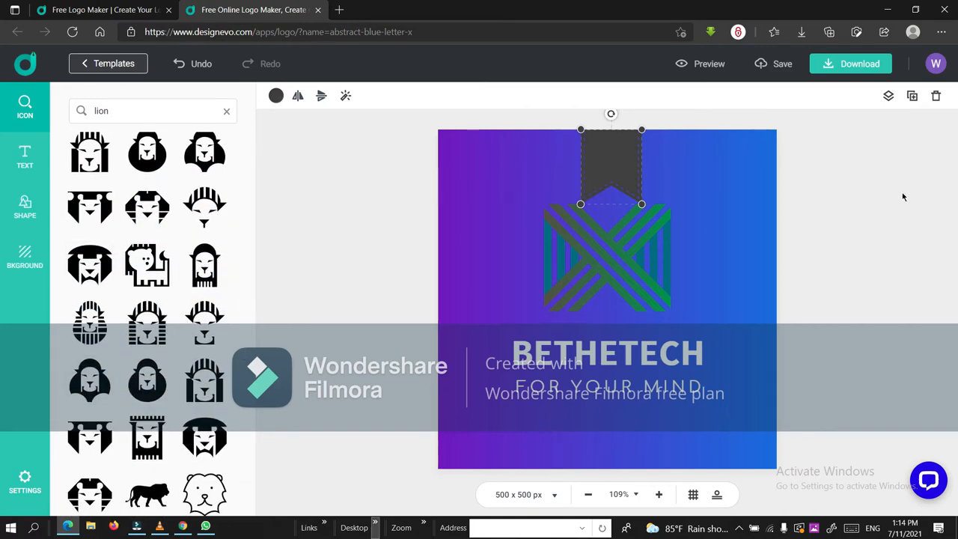
Step: Move the dark banner shape off the logo canvas
left_click_drag(613, 162, 189, 268)
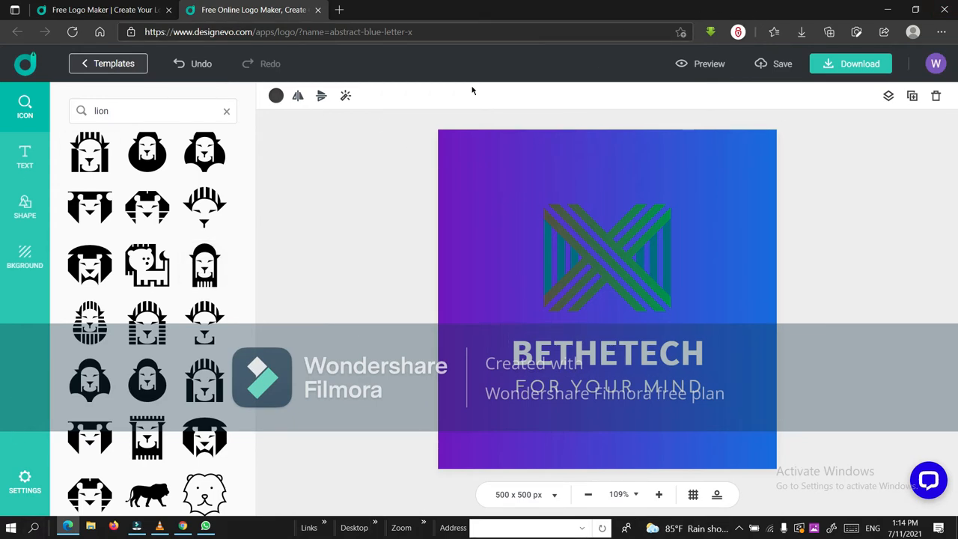
Step: Examine the Basic and Plus download plans for the logo and return to the logo editor
right_click(832, 67)
left_click(857, 65)
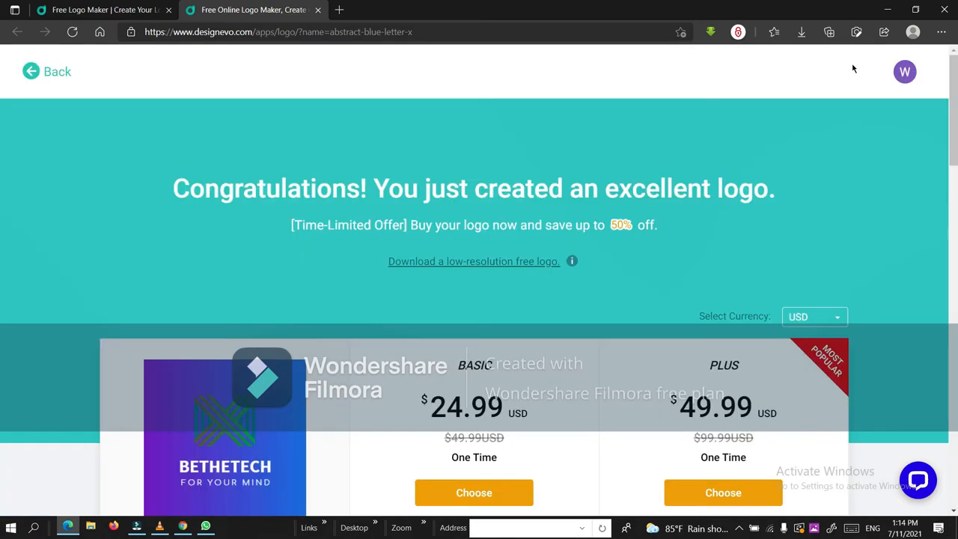
scroll(928, 227, "down", 9)
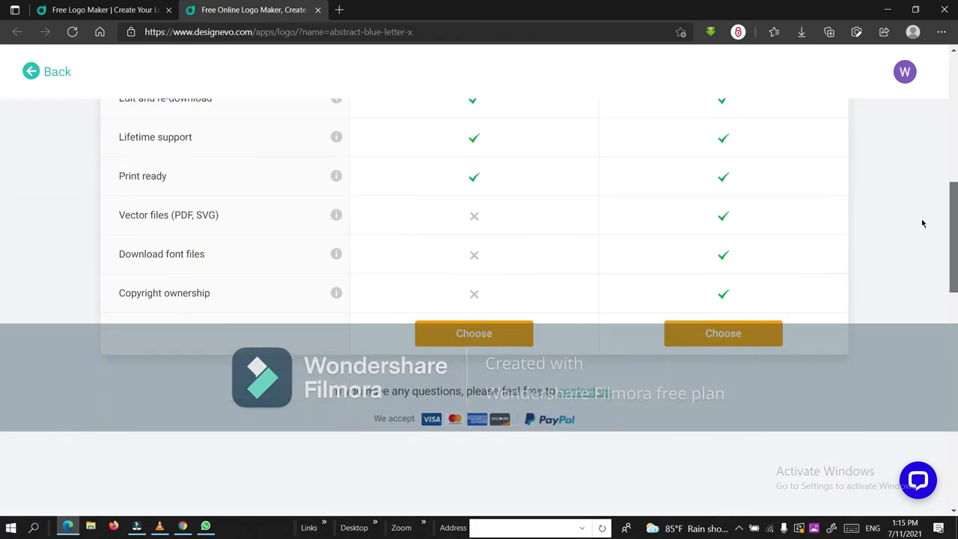
scroll(927, 227, "up", 5)
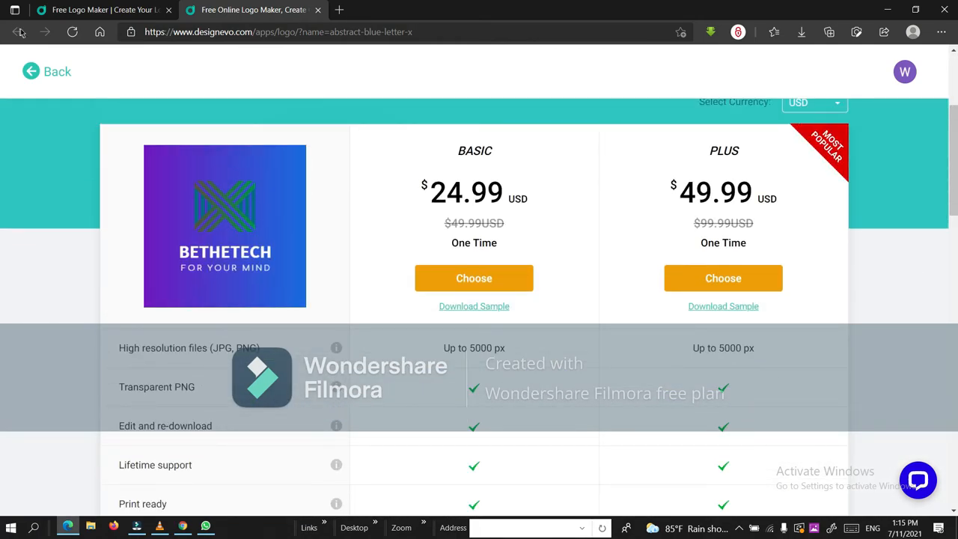
left_click(103, 15)
left_click(235, 15)
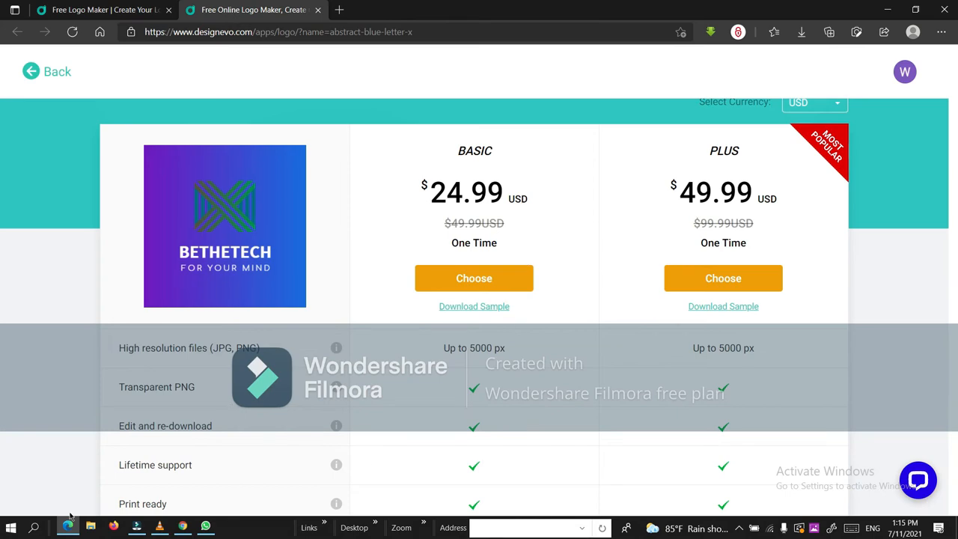
left_click(34, 71)
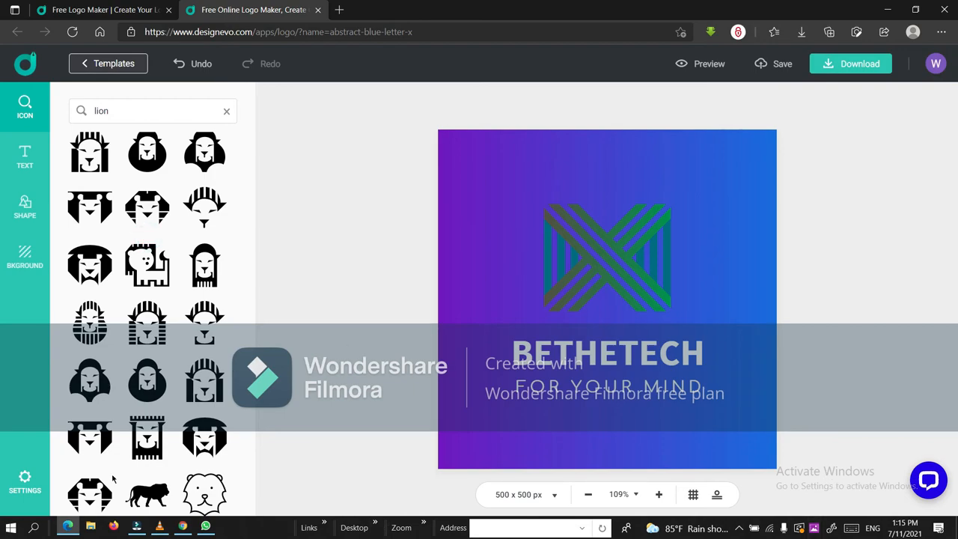
Step: Switch to File Explorer, open the saved screenshot of the logo editor in Photos and start editing it
left_click(90, 527)
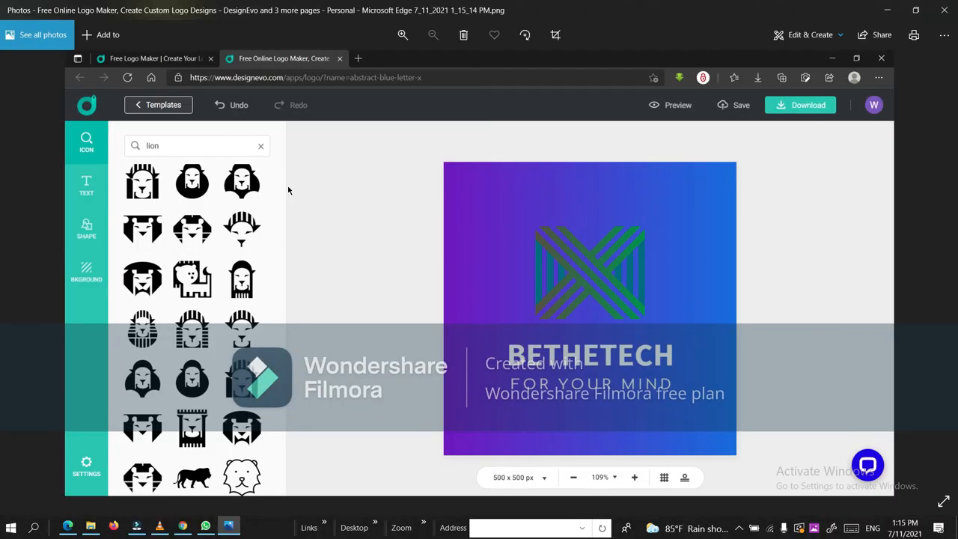
left_click(842, 39)
left_click(794, 65)
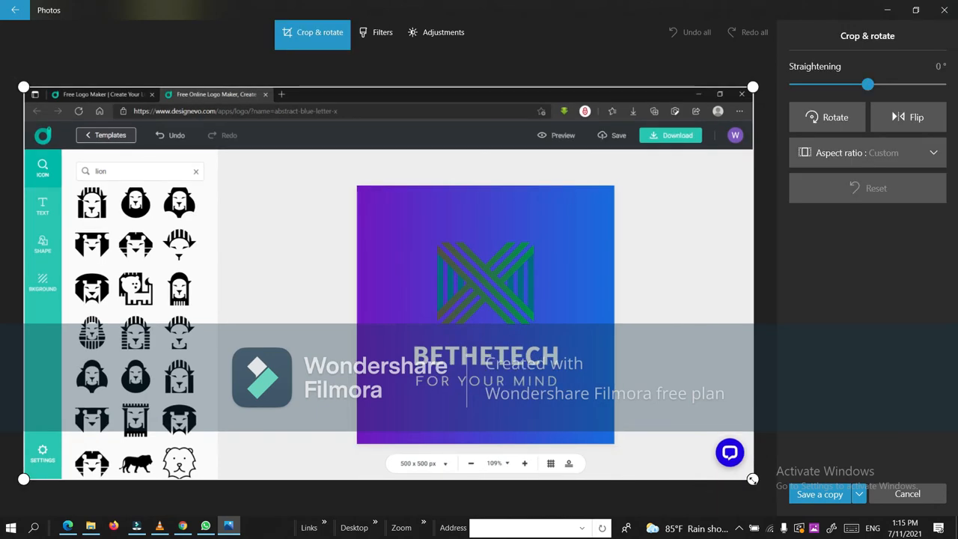
Step: Crop the screenshot to the square BETHETECH logo with its purple-to-blue background and save it as a copy
left_click_drag(752, 479, 612, 440)
left_click_drag(31, 76, 435, 226)
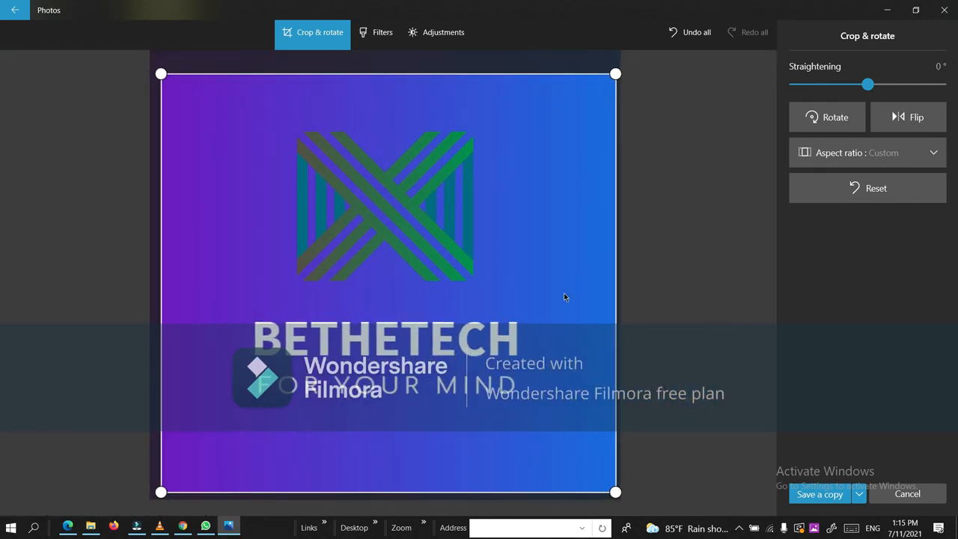
left_click(820, 497)
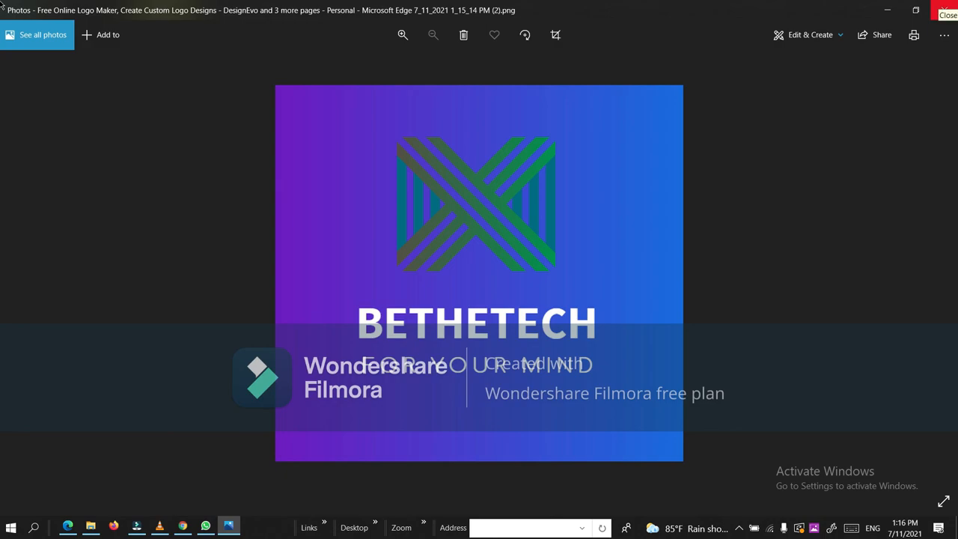
left_click(944, 11)
left_click(944, 7)
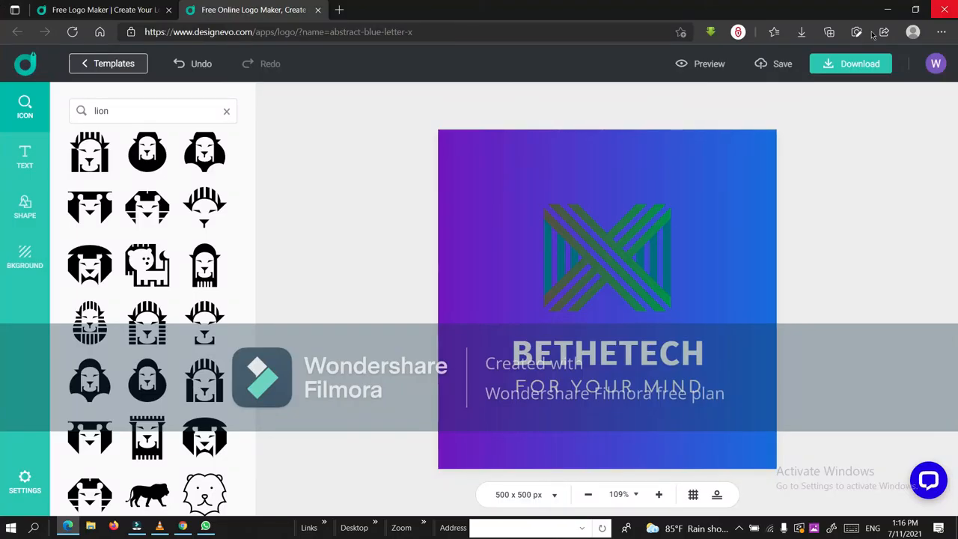